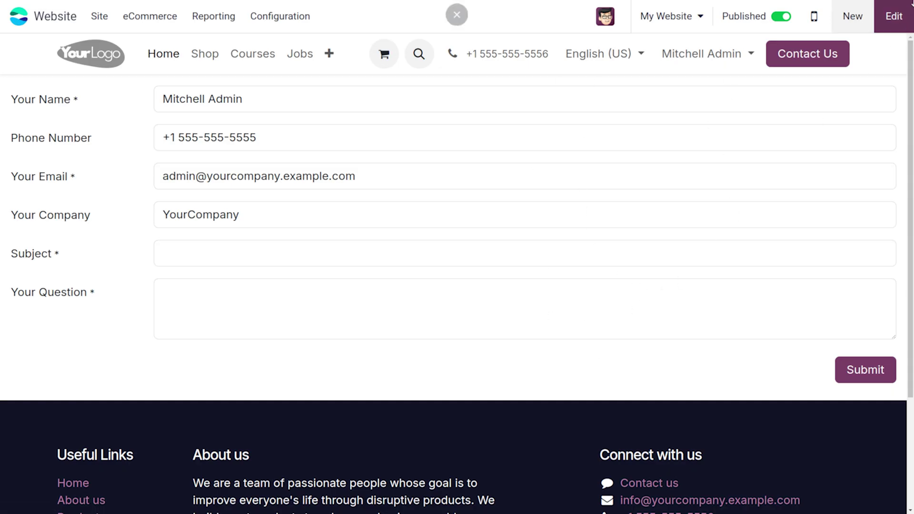
Enter edit mode and drag the Form block from Inner content onto the contact page
left_click(903, 14)
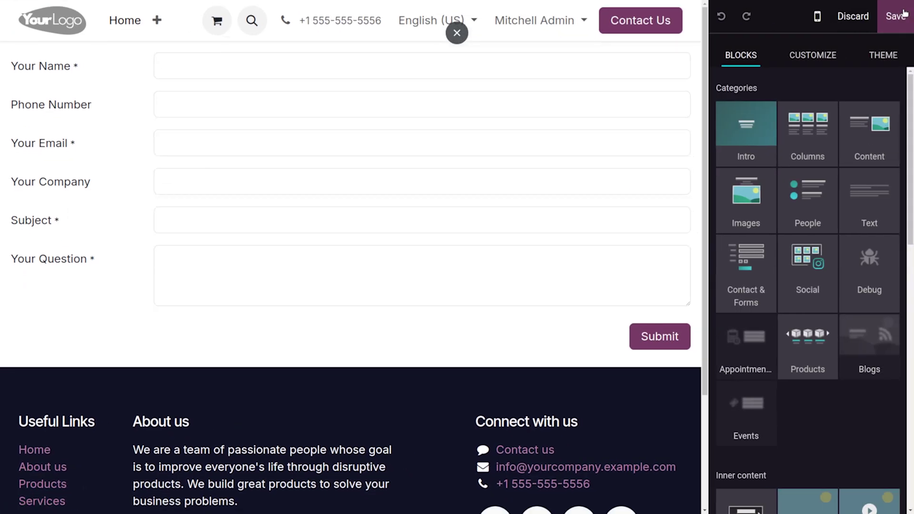
scroll(772, 462, "down", 8)
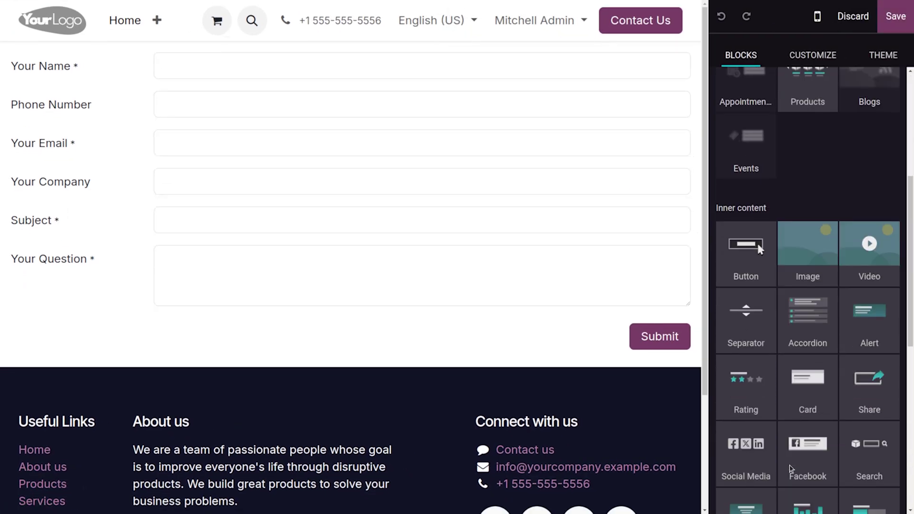
scroll(781, 428, "down", 3)
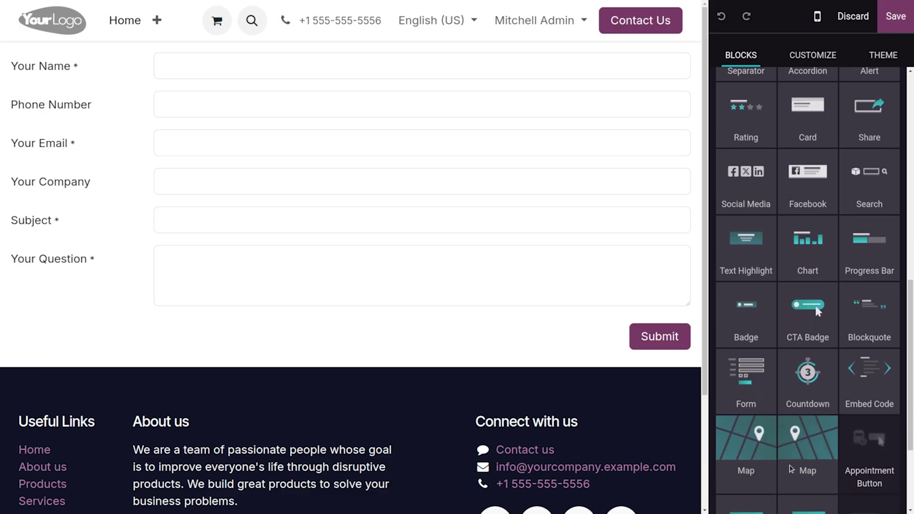
left_click_drag(762, 388, 757, 399)
Replace the form's Recipient Email with the company Gmail address and save the page
double_click(673, 335)
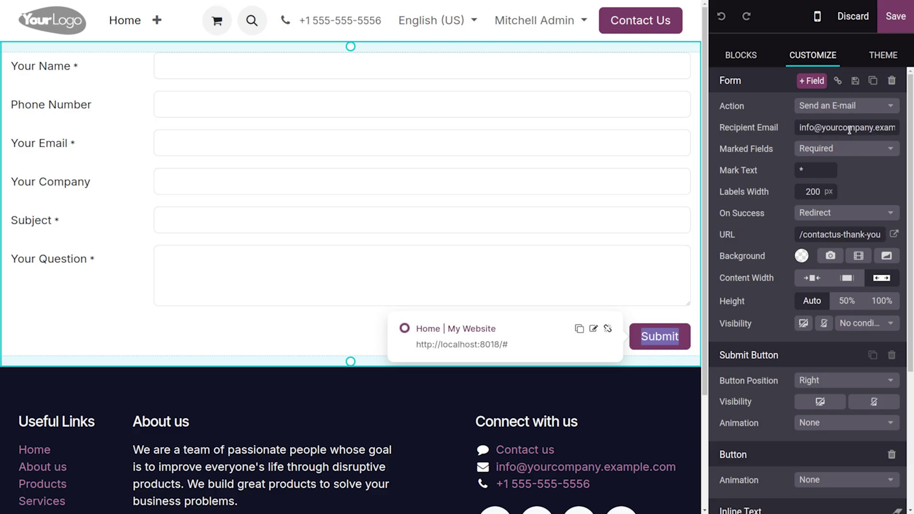
left_click(886, 133)
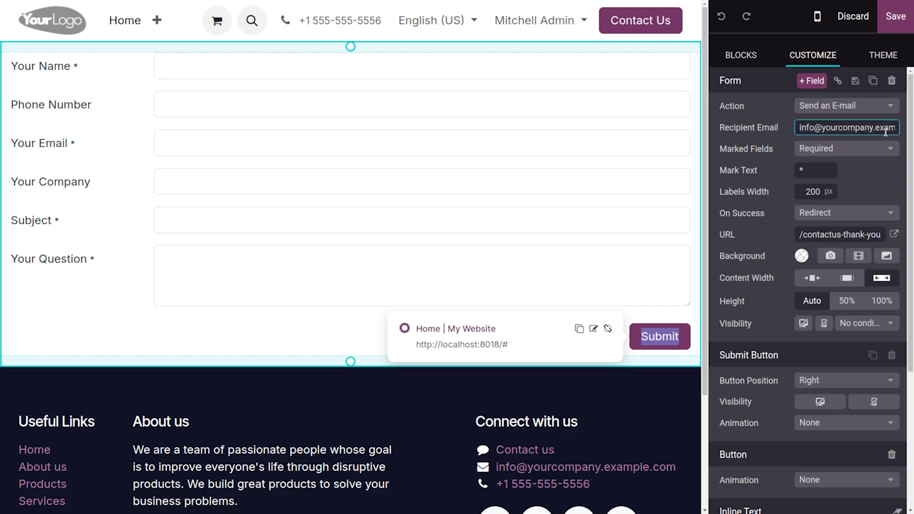
key("ctrl+a")
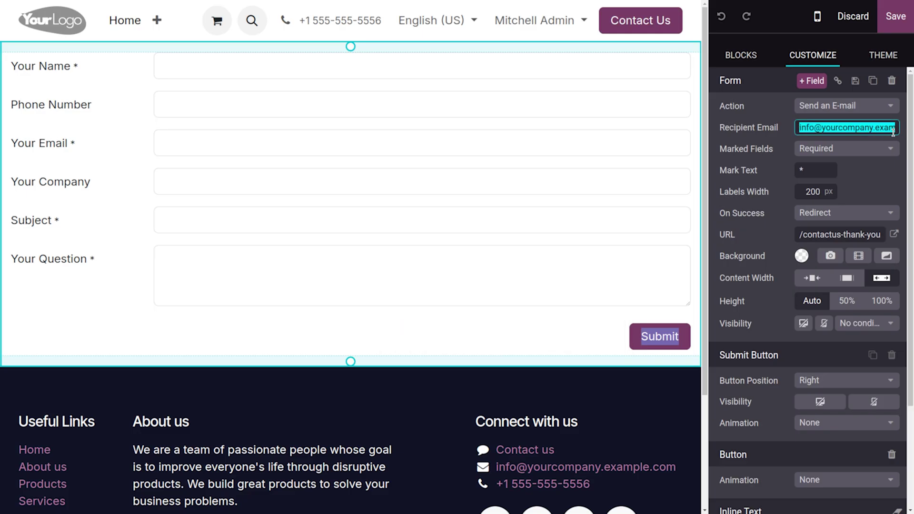
key("BackSpace")
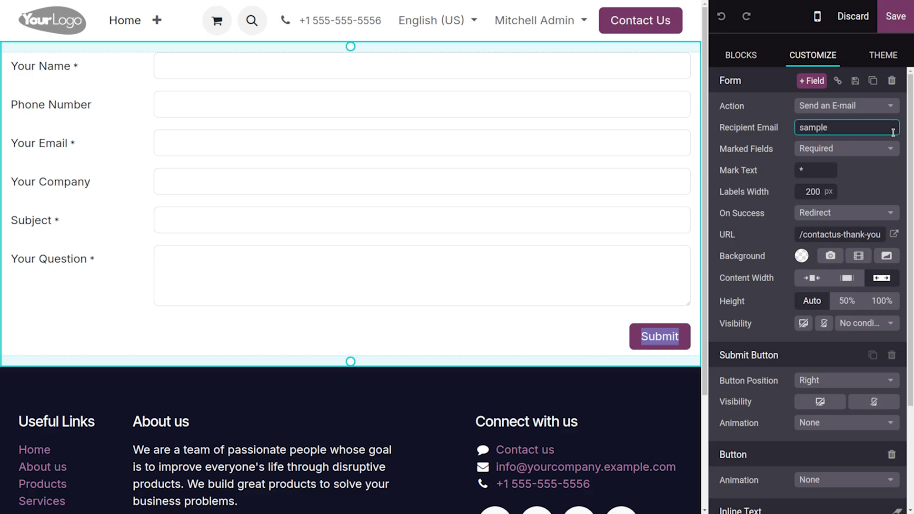
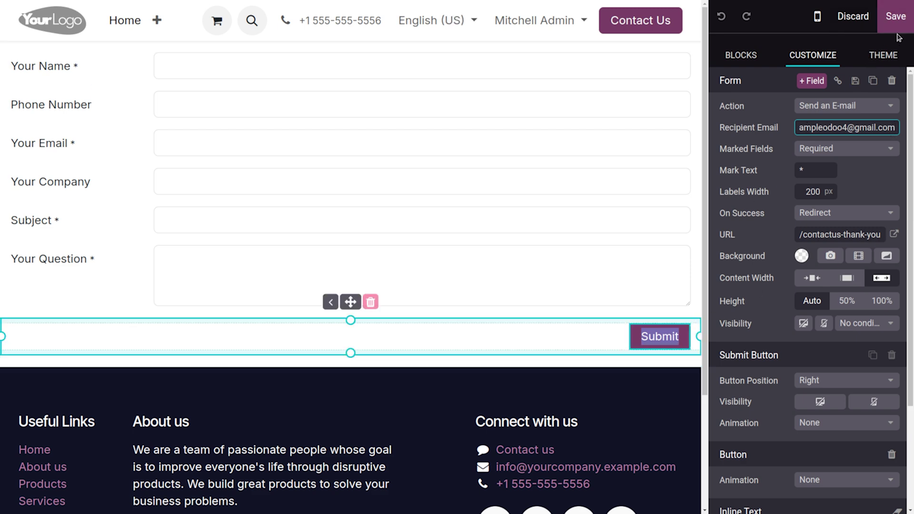
left_click(896, 18)
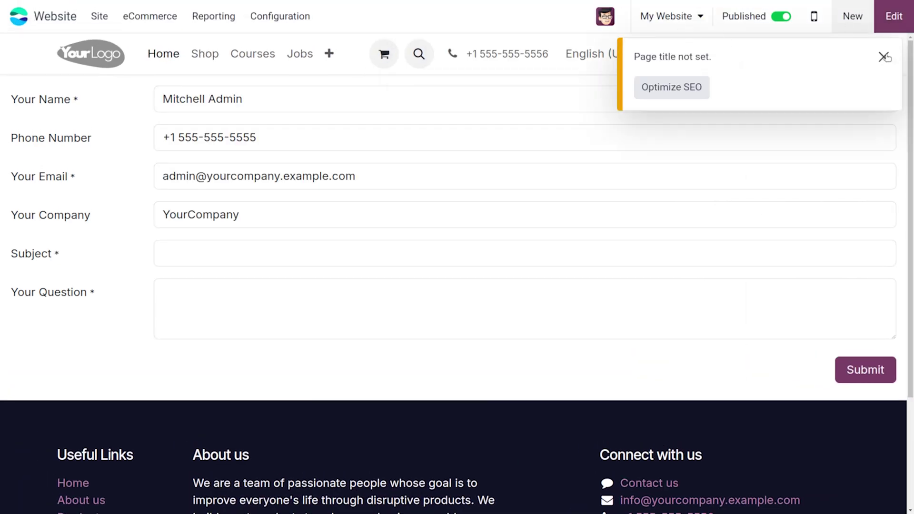
Dismiss the page title warning and enter the test contact's name in Your Name
left_click(884, 57)
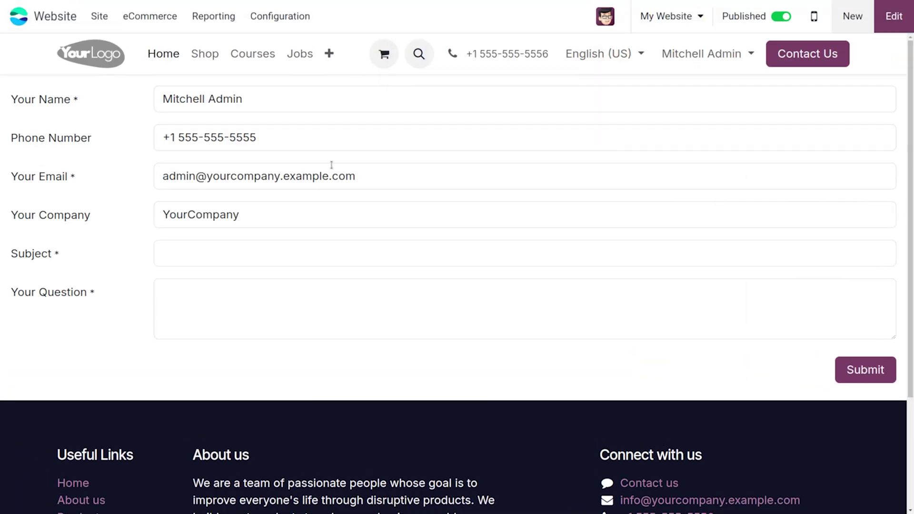
left_click(292, 101)
key("BackSpace")
key("BackSpace")
key("BackSpace")
key("BackSpace")
key("BackSpace")
key("BackSpace")
key("BackSpace")
key("BackSpace")
key("BackSpace")
key("BackSpace")
key("BackSpace")
key("BackSpace")
key("BackSpace")
key("BackSpace")
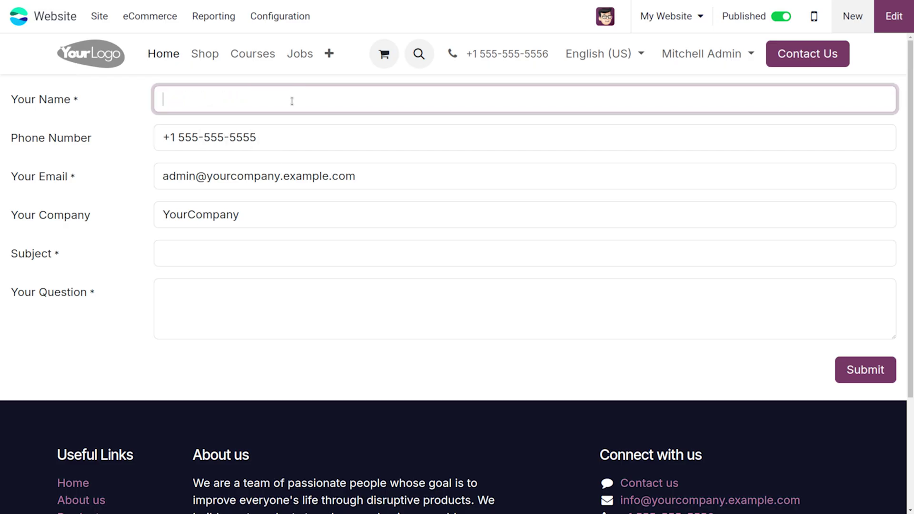
type("J")
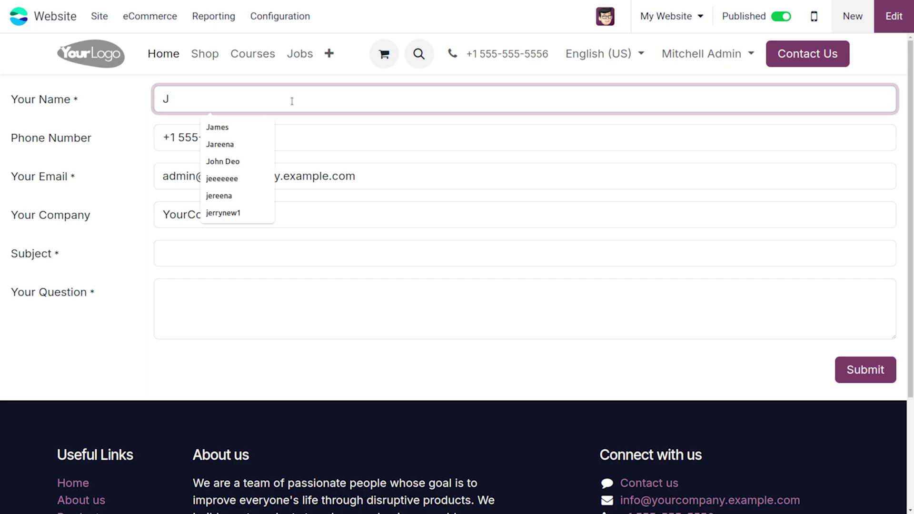
type("ohh")
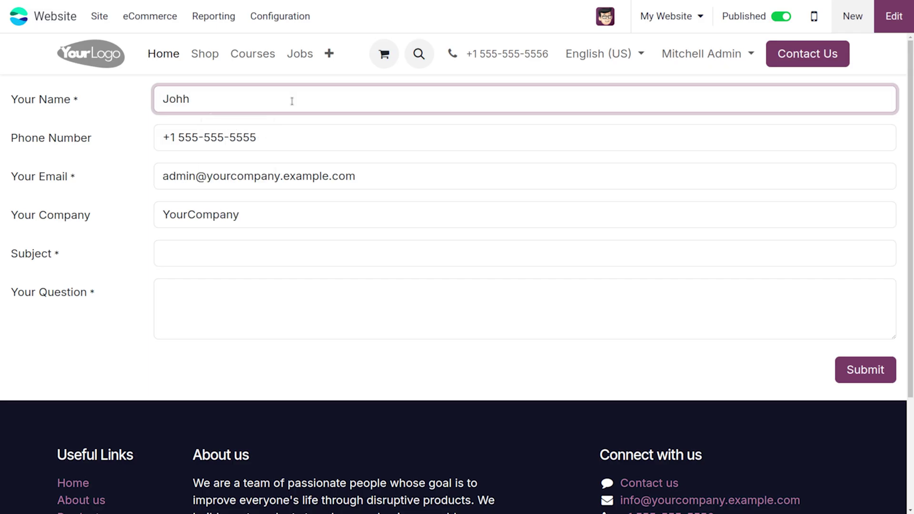
key("BackSpace")
type("ny")
Change the phone number's last four digits and enter a new test e-mail address
left_click(271, 146)
key("BackSpace")
key("BackSpace")
key("BackSpace")
key("BackSpace")
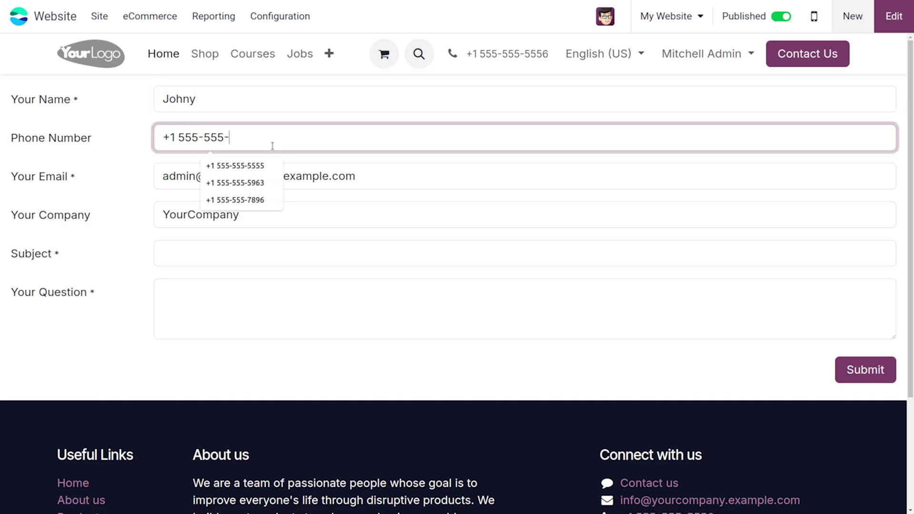
type("7777")
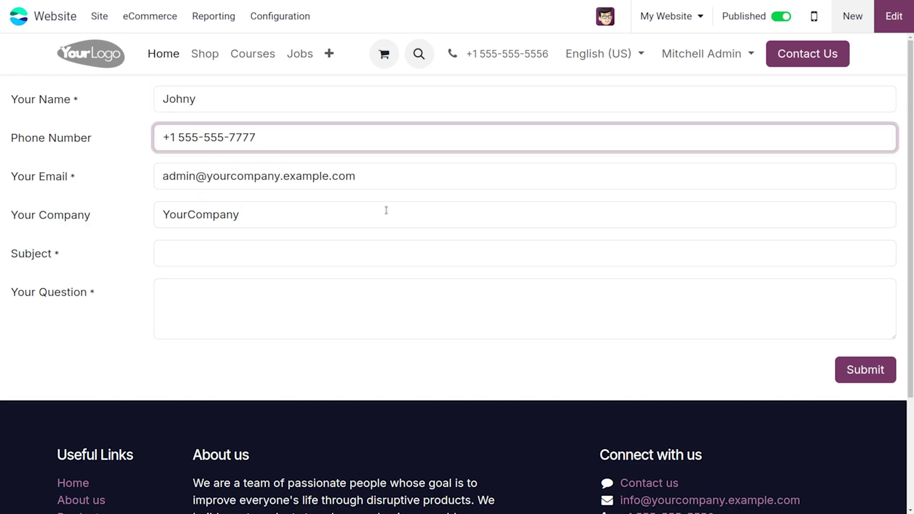
left_click(376, 181)
key("BackSpace")
key("BackSpace")
key("BackSpace")
key("BackSpace")
key("BackSpace")
key("BackSpace")
key("BackSpace")
key("BackSpace")
key("BackSpace")
key("BackSpace")
key("BackSpace")
key("BackSpace")
key("BackSpace")
key("BackSpace")
key("BackSpace")
key("BackSpace")
key("BackSpace")
key("BackSpace")
key("BackSpace")
key("BackSpace")
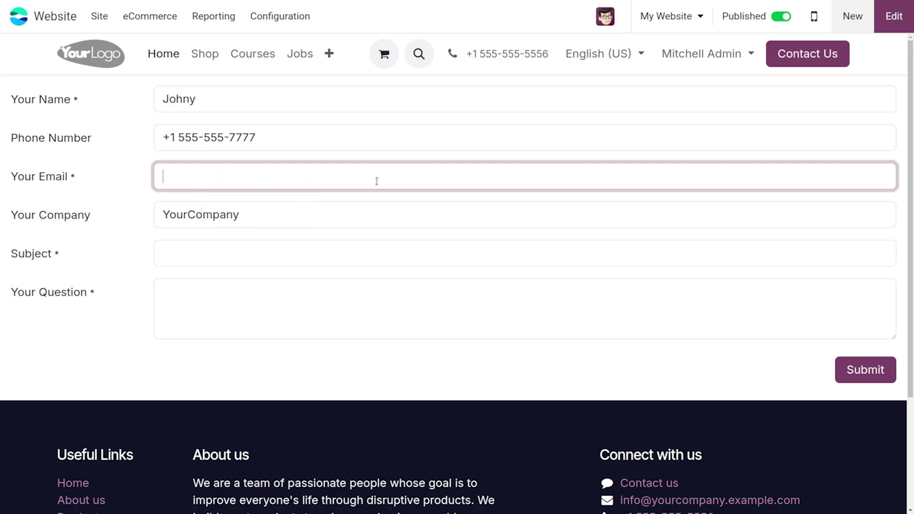
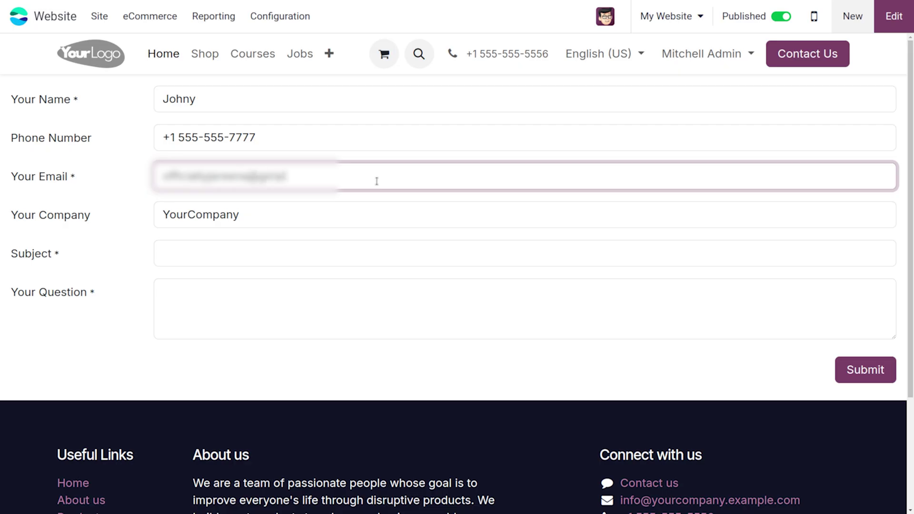
left_click(245, 216)
Change the company name to Cybrosys Technologies
key("BackSpace")
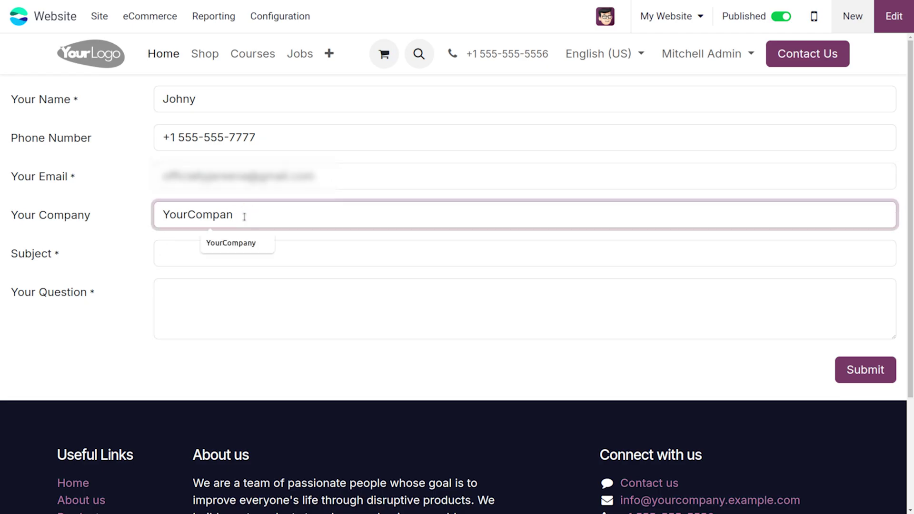
key("BackSpace")
key("BackSpace")
key("BackSpace")
key("BackSpace")
key("BackSpace")
key("BackSpace")
key("BackSpace")
key("BackSpace")
key("BackSpace")
key("BackSpace")
type("Cybrosu")
key("BackSpace")
type("ys T")
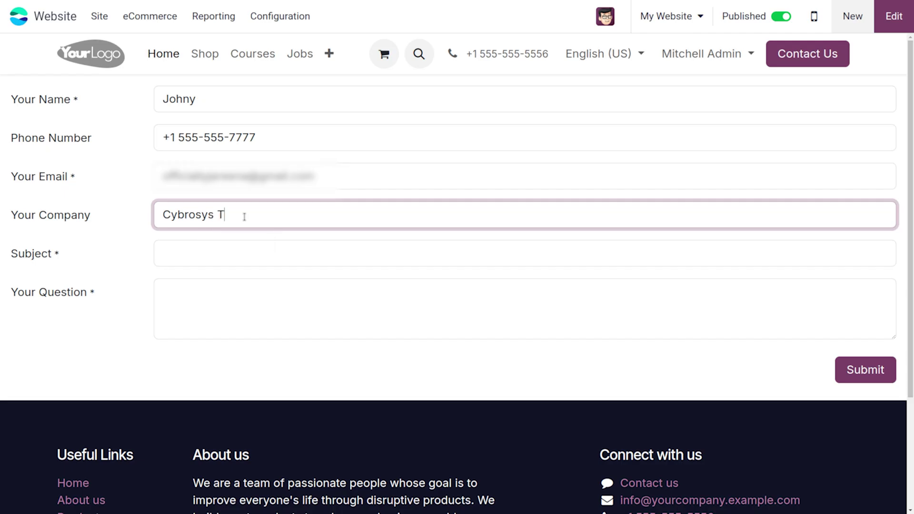
type("echnologies")
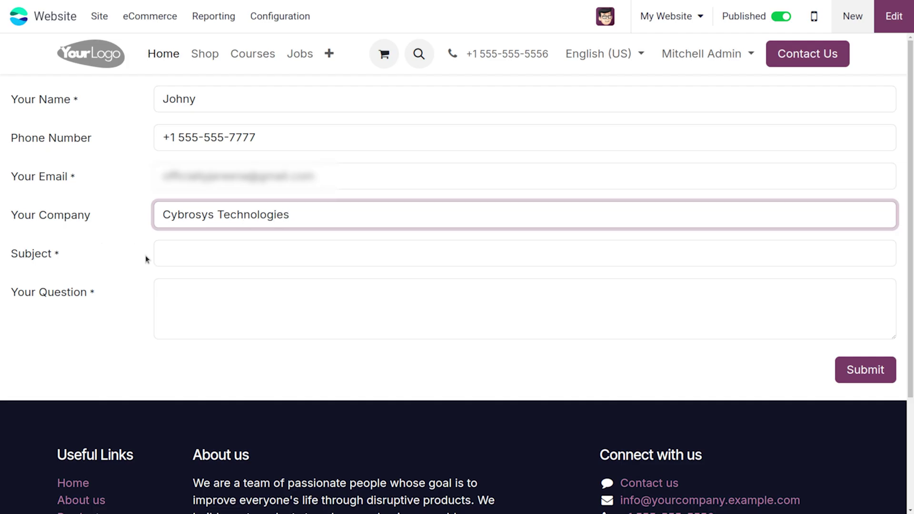
Enter subject 'Conference chair' and question 'Do you have 1000 qty of conference chair?'
left_click(206, 259)
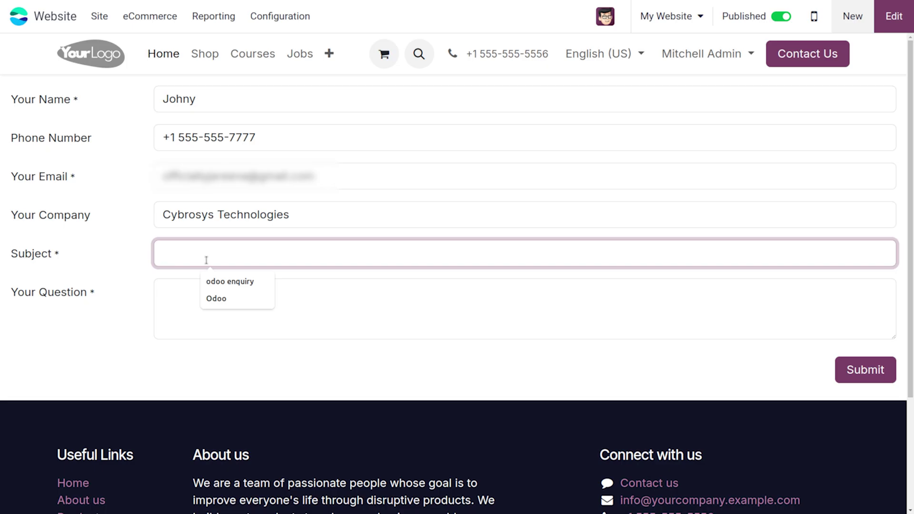
type("Confere")
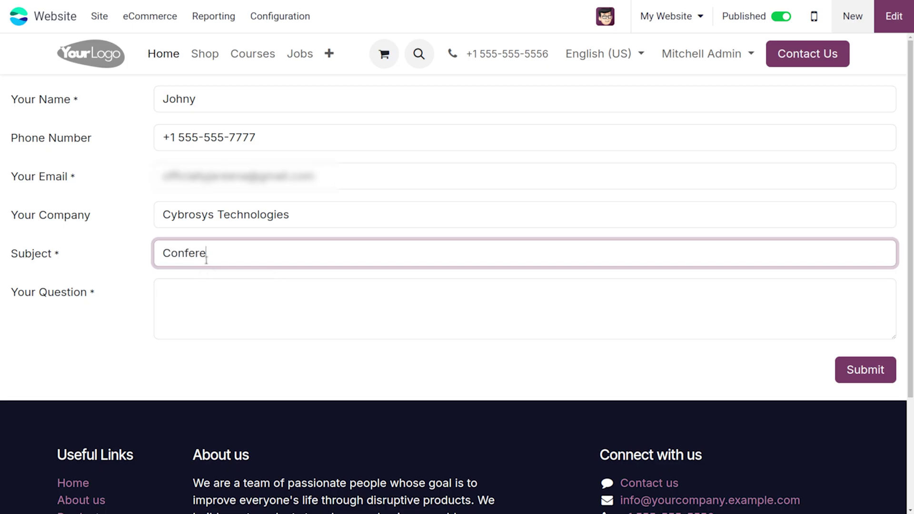
type("nce chair")
left_click(184, 310)
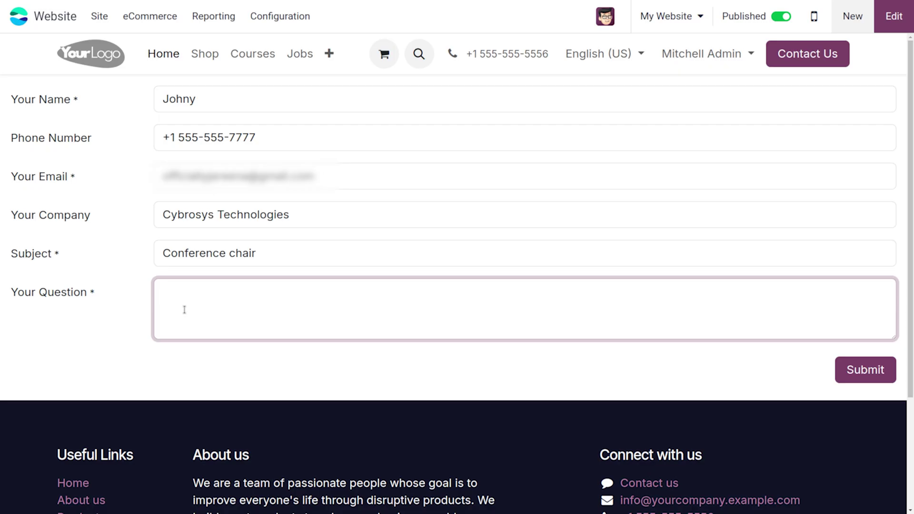
type("Do you have 10")
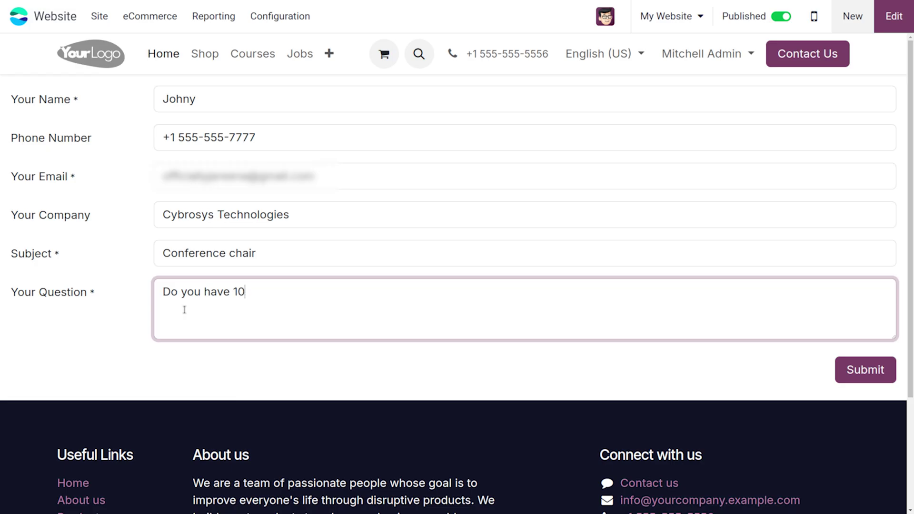
type("00 qty of confere")
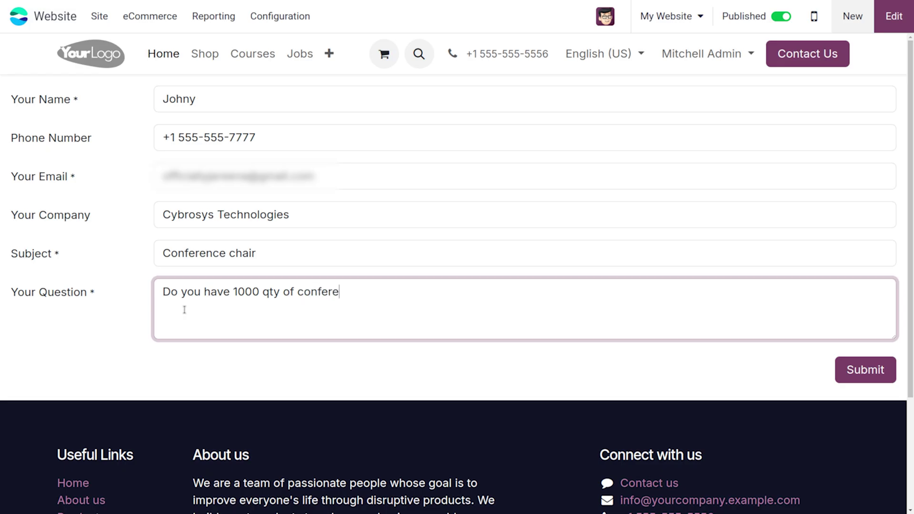
type("nce chair")
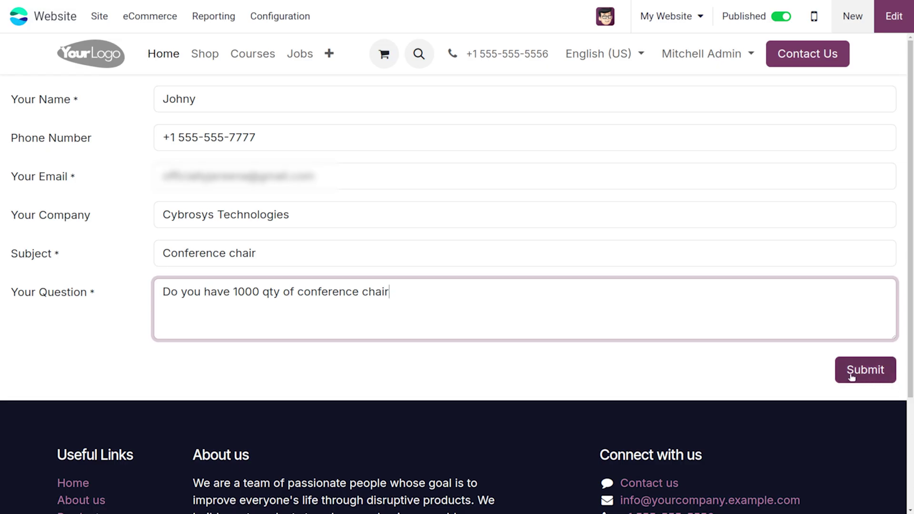
type("?")
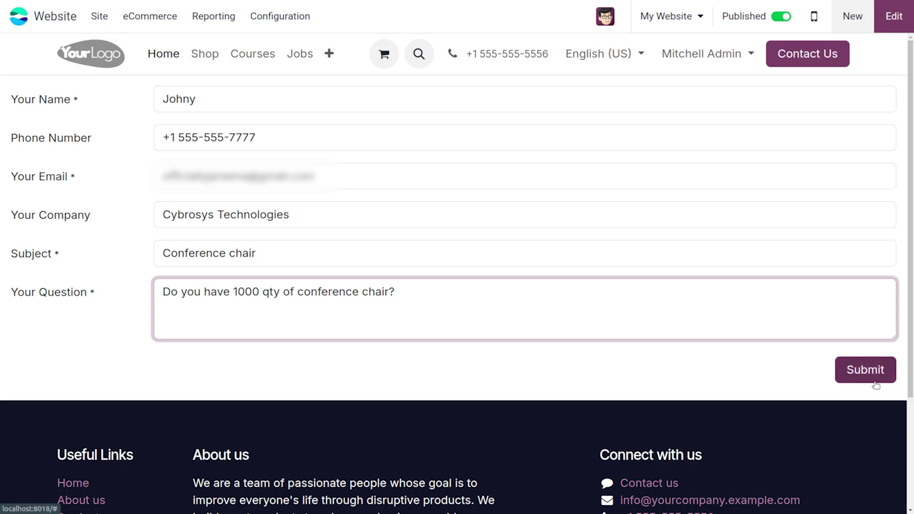
Submit the contact form and close the Welcome Bot chat window
left_click(876, 372)
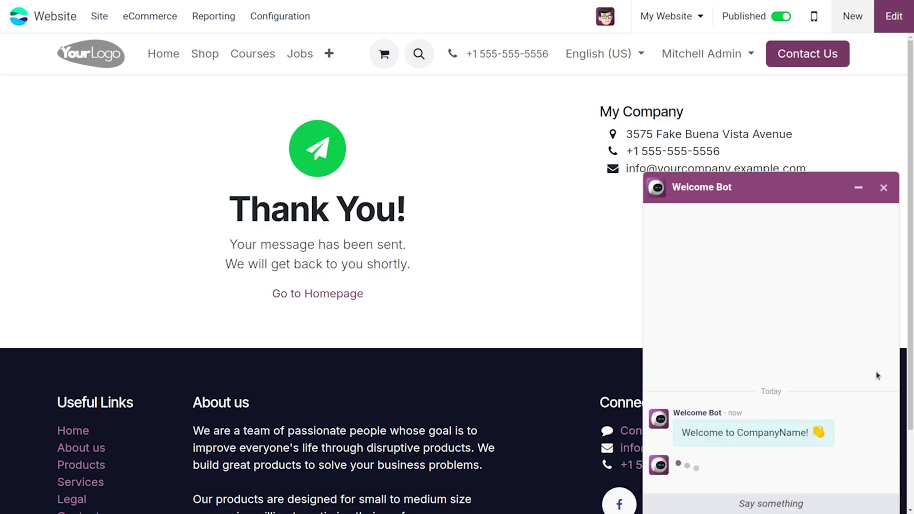
left_click(884, 188)
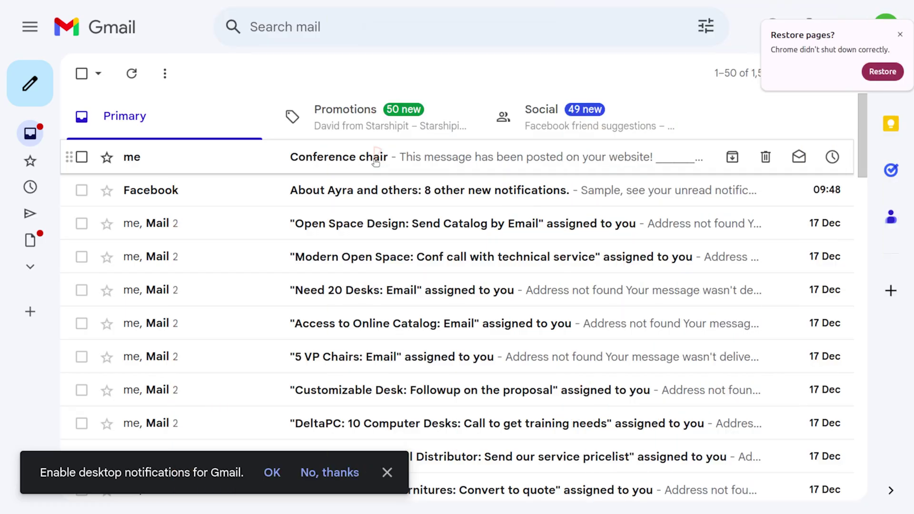
Open the 'Conference chair' submission e-mail in the Gmail inbox
left_click(376, 161)
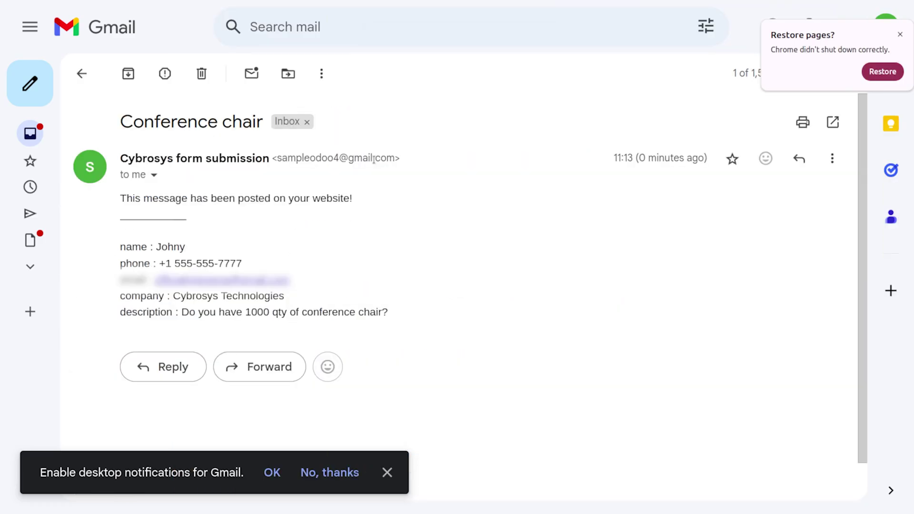